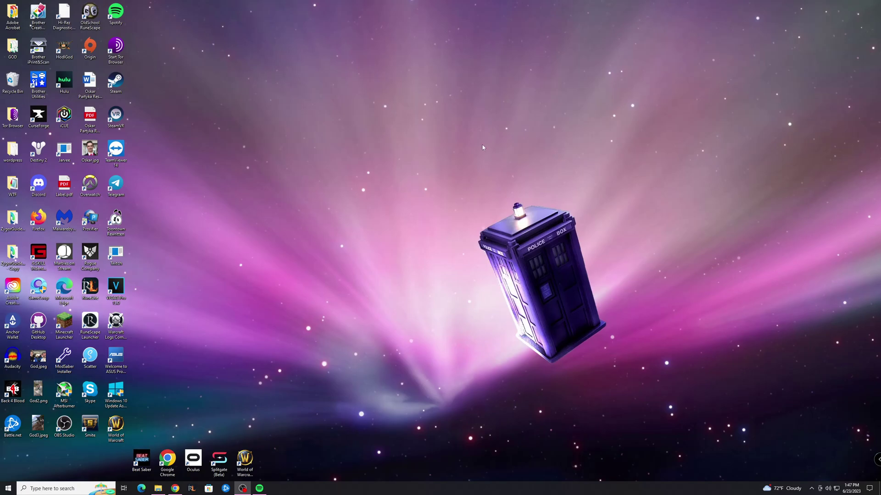
{"action": "left_click", "coordinate": [158, 489]}
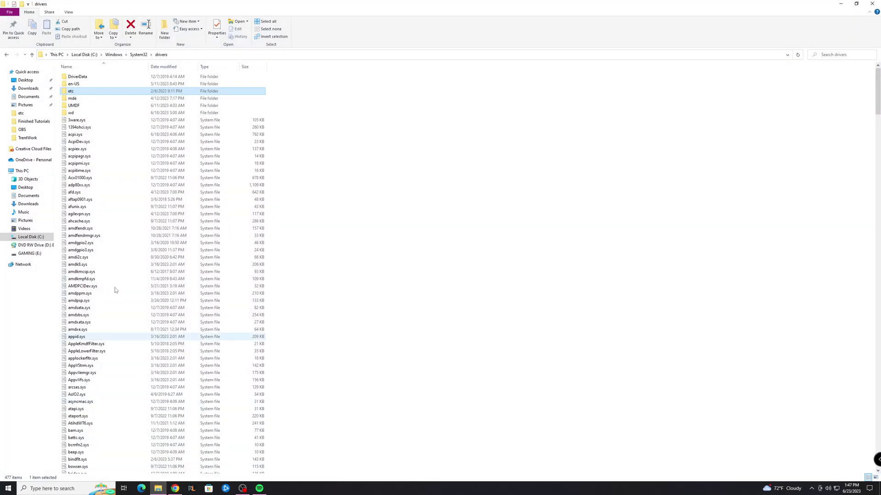
{"action": "double_click", "coordinate": [73, 91]}
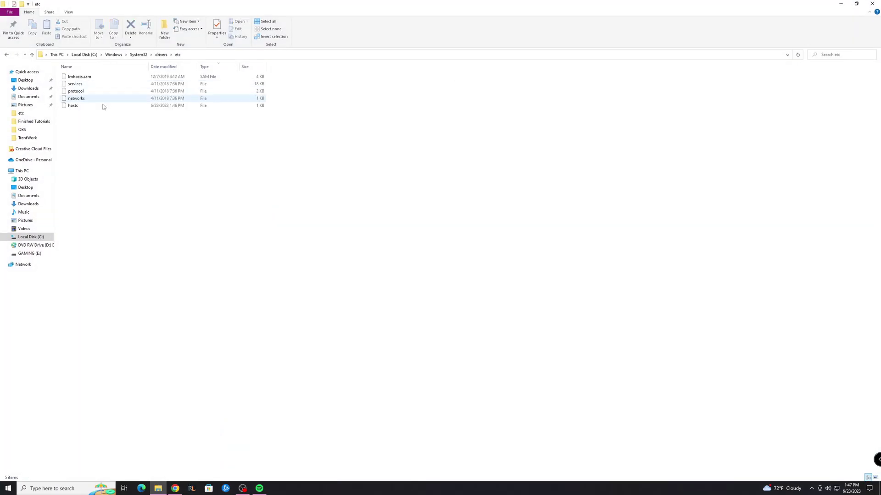
{"action": "left_click", "coordinate": [74, 107]}
{"action": "right_click", "coordinate": [74, 107]}
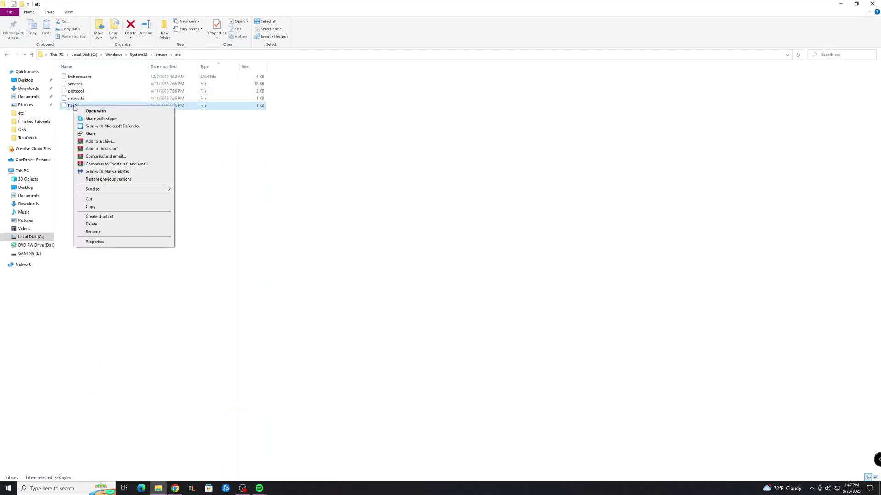
{"action": "left_click", "coordinate": [213, 131]}
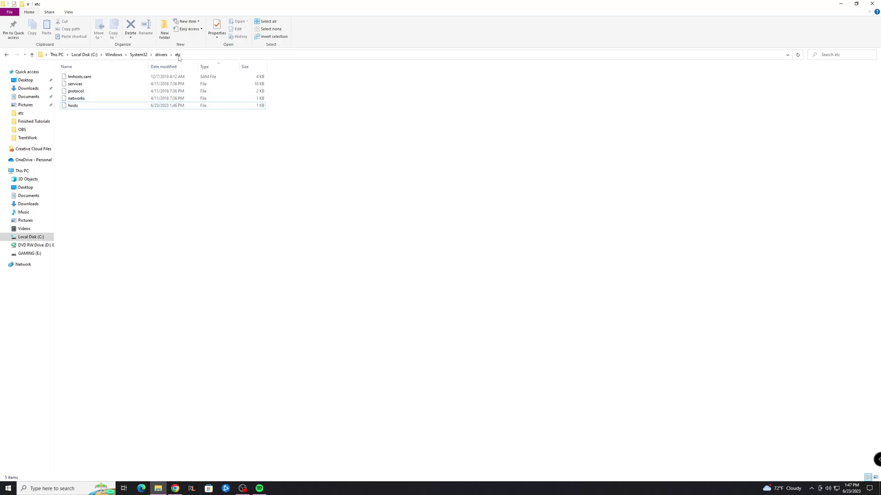
{"action": "left_click", "coordinate": [161, 54]}
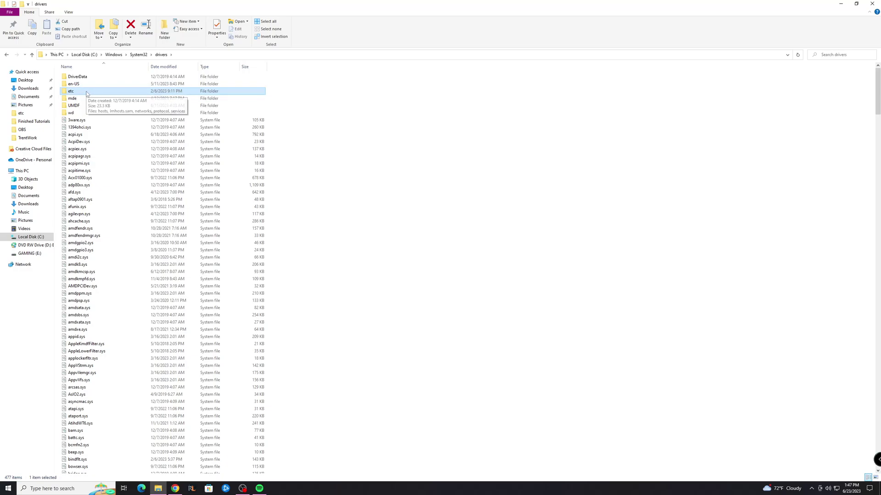
- Open the etc folder's Properties and show its Security tab permissions
{"action": "right_click", "coordinate": [86, 93]}
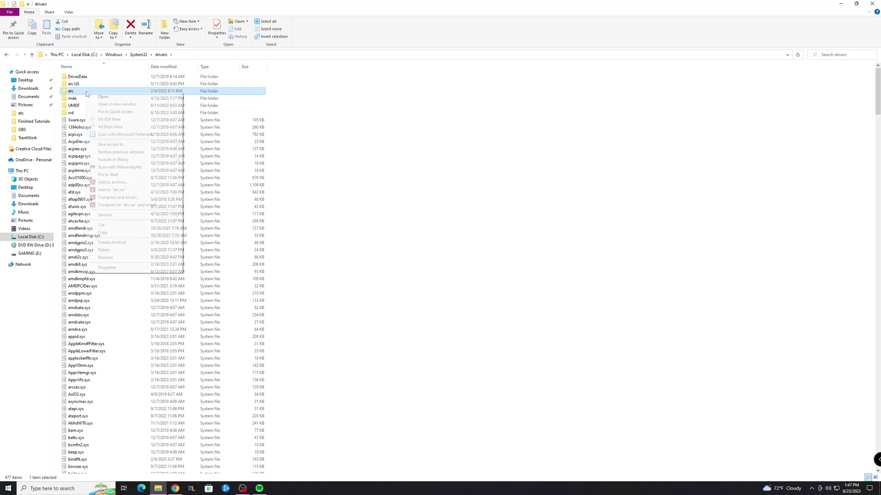
{"action": "left_click", "coordinate": [132, 268]}
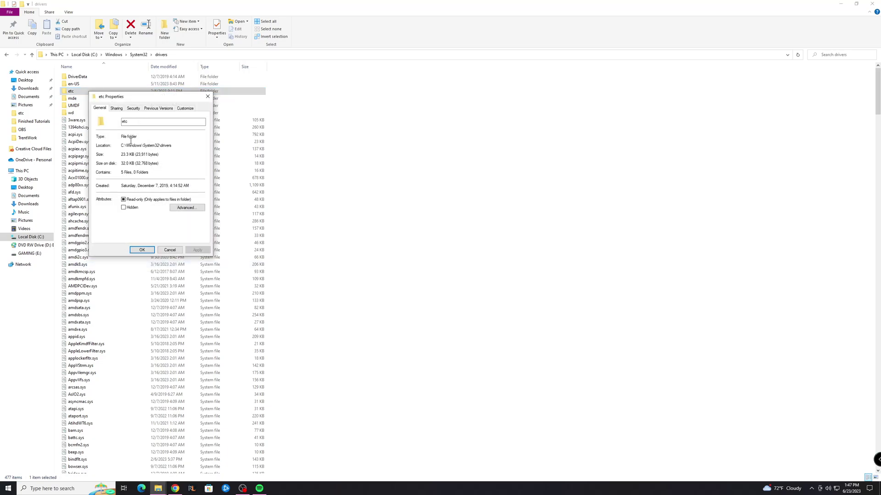
{"action": "left_click", "coordinate": [132, 109]}
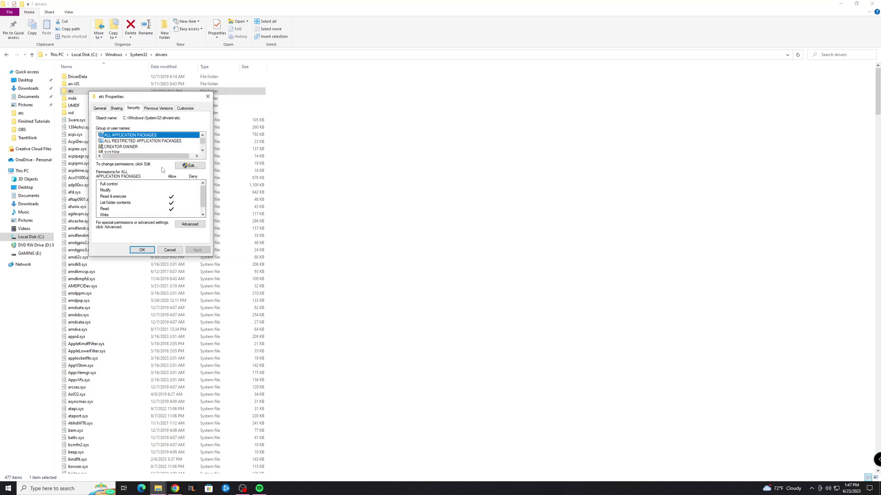
- Open Advanced Security Settings for etc, showing owner ALL APPLICATION PACKAGES and seven permission entries
{"action": "left_click", "coordinate": [185, 227]}
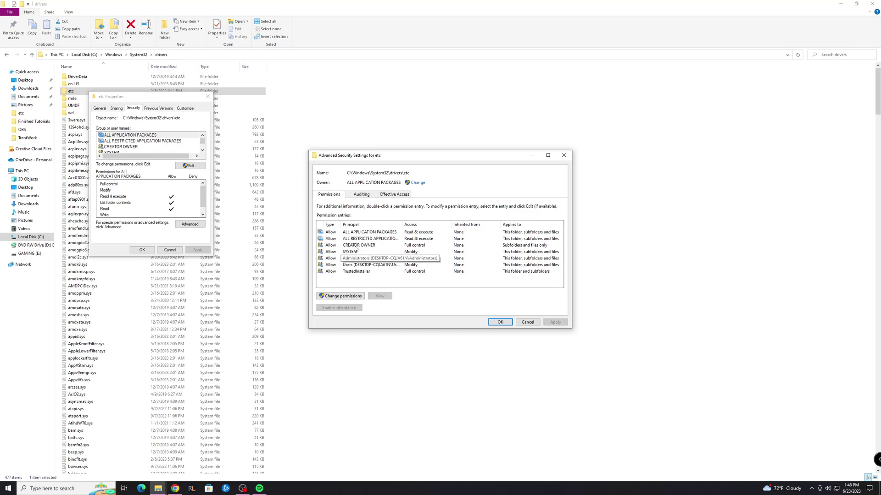
- Change the etc folder's owner to Administrators, apply it and close Advanced Security Settings
{"action": "left_click", "coordinate": [418, 183]}
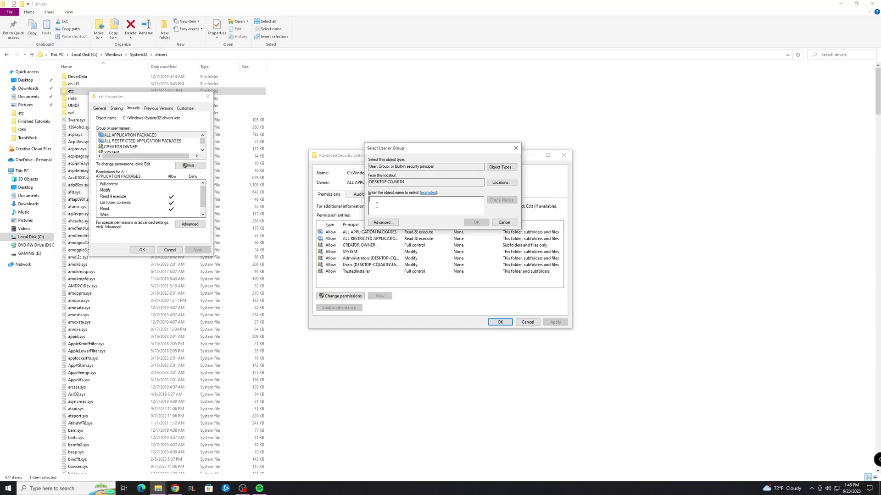
{"action": "type", "text": "Administrators"}
{"action": "key", "text": "Return"}
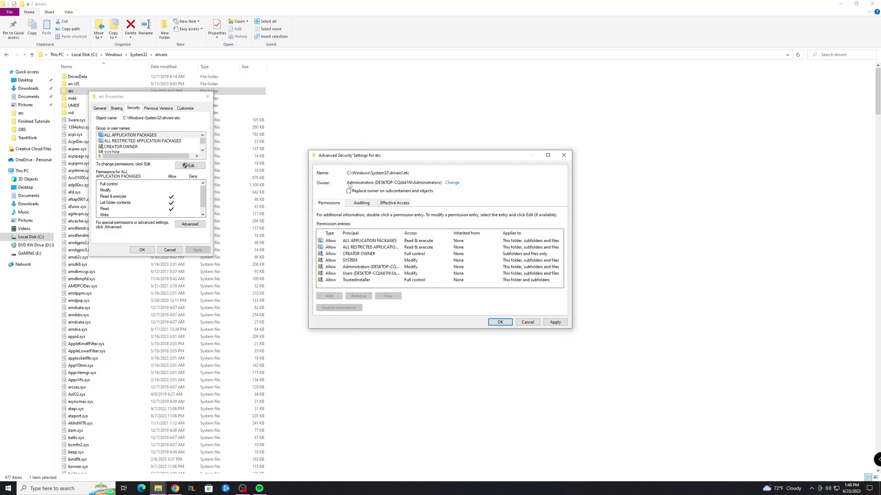
{"action": "left_click", "coordinate": [555, 323]}
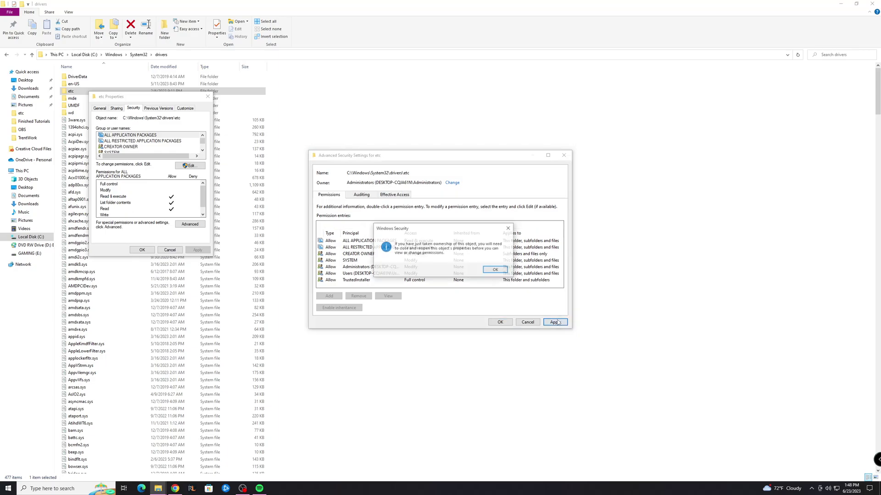
{"action": "left_click", "coordinate": [500, 322]}
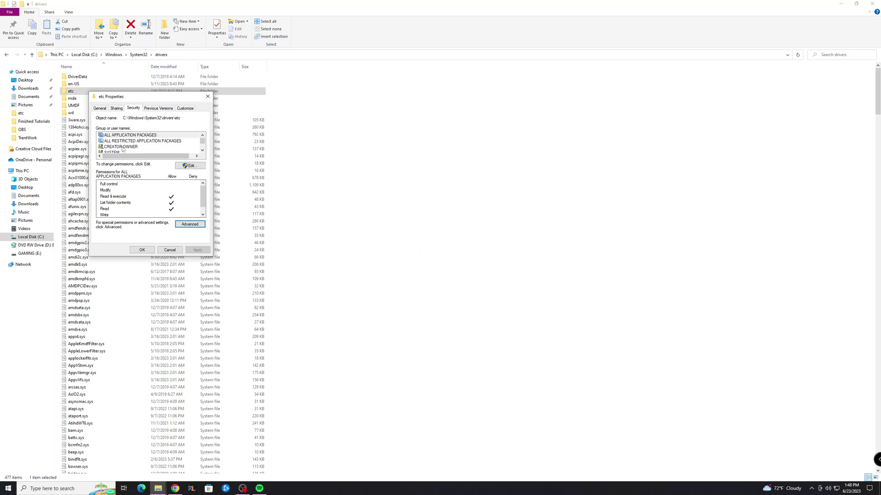
- In the etc permissions editor, allow Full control for Administrators and Users, then select SYSTEM
{"action": "left_click", "coordinate": [187, 166]}
{"action": "scroll", "coordinate": [210, 172], "scroll_direction": "down", "scroll_amount": 1}
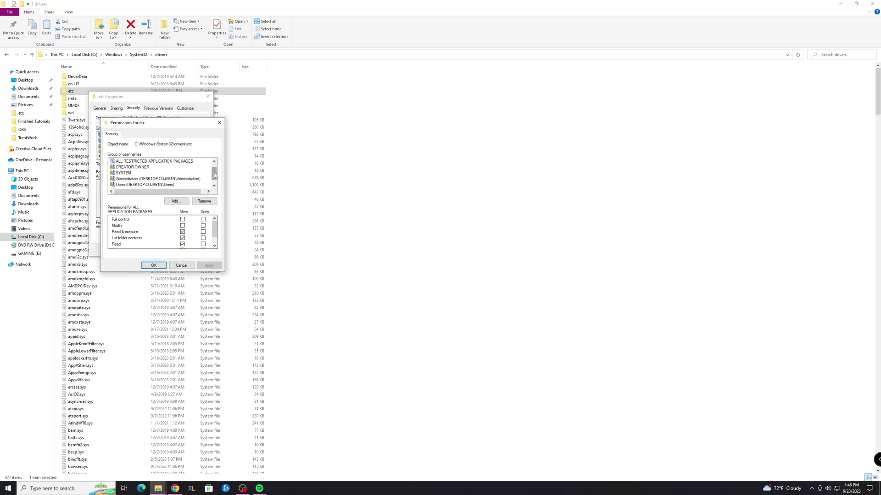
{"action": "left_click", "coordinate": [130, 179]}
{"action": "scroll", "coordinate": [184, 230], "scroll_direction": "down", "scroll_amount": 1}
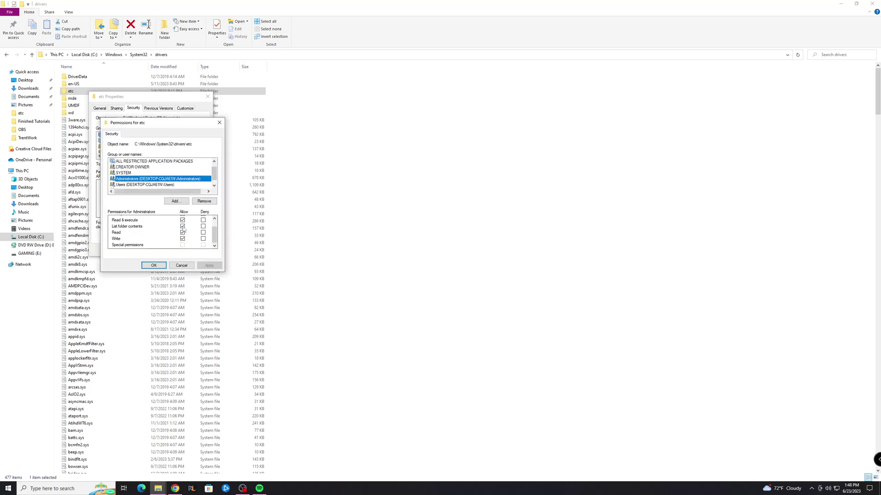
{"action": "scroll", "coordinate": [183, 230], "scroll_direction": "up", "scroll_amount": 1}
{"action": "left_click", "coordinate": [183, 220]}
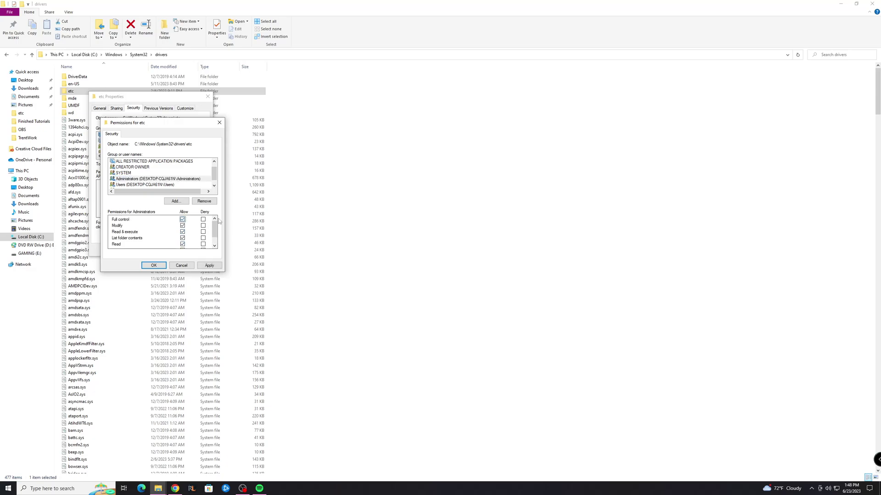
{"action": "left_click", "coordinate": [139, 185]}
{"action": "left_click", "coordinate": [183, 219]}
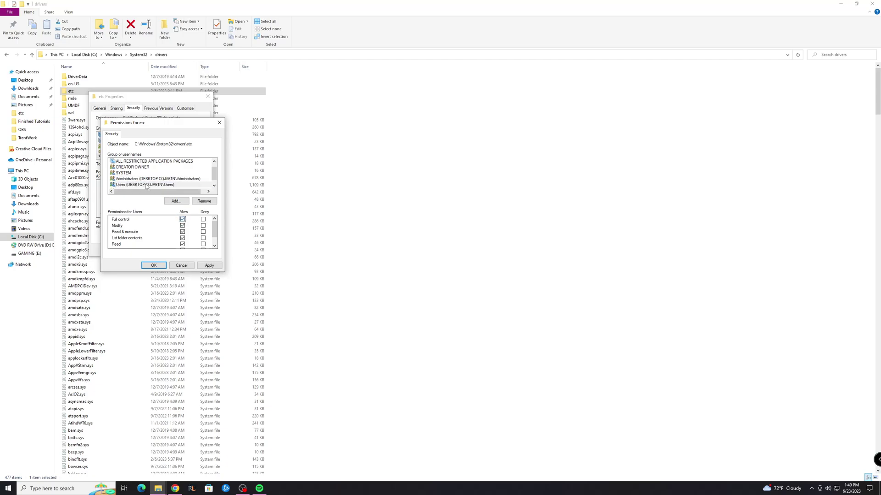
{"action": "scroll", "coordinate": [146, 185], "scroll_direction": "down", "scroll_amount": 1}
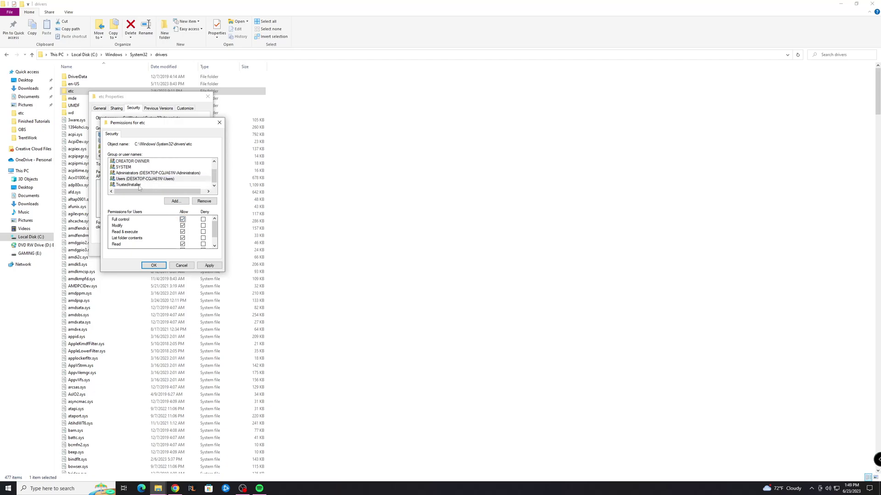
{"action": "scroll", "coordinate": [139, 186], "scroll_direction": "up", "scroll_amount": 2}
{"action": "left_click", "coordinate": [134, 179]}
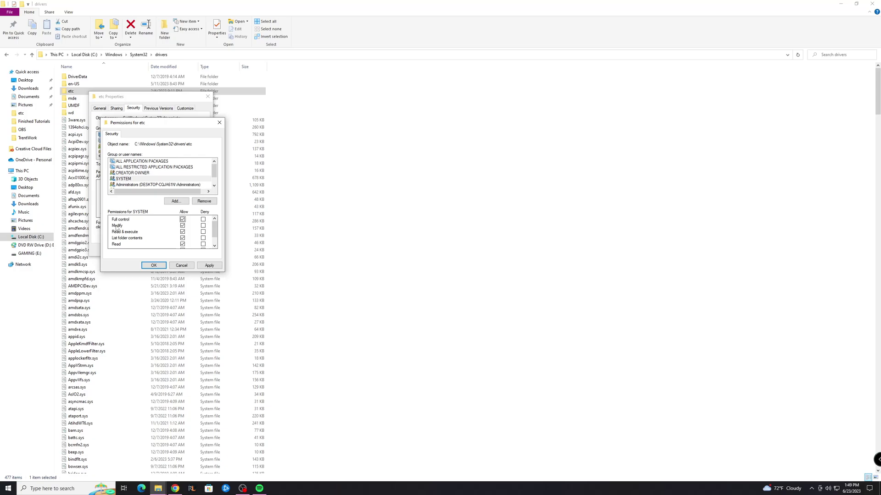
- Apply the etc permissions, accepting the system-folder warning and skipping the access-denied errors
{"action": "left_click", "coordinate": [210, 265]}
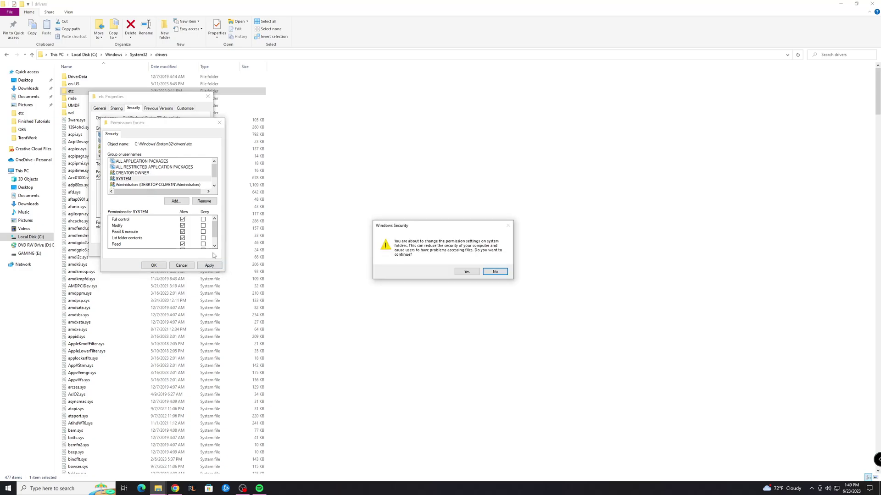
{"action": "left_click", "coordinate": [463, 271]}
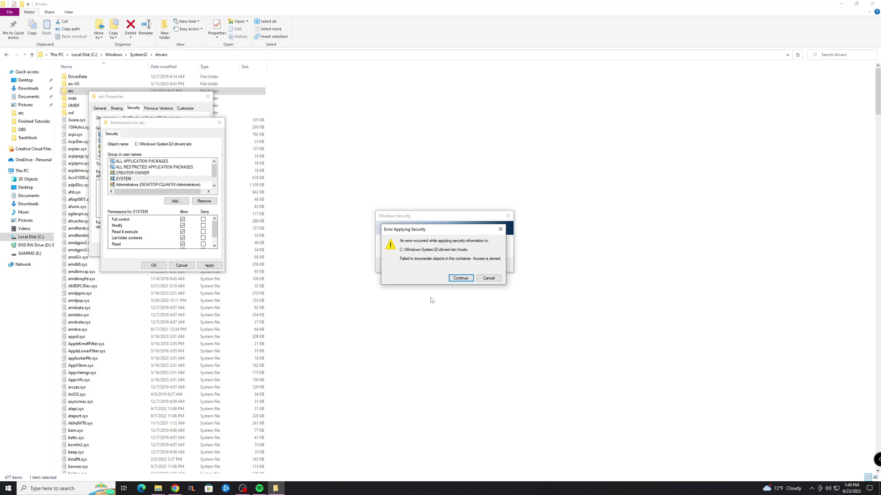
{"action": "left_click", "coordinate": [460, 278]}
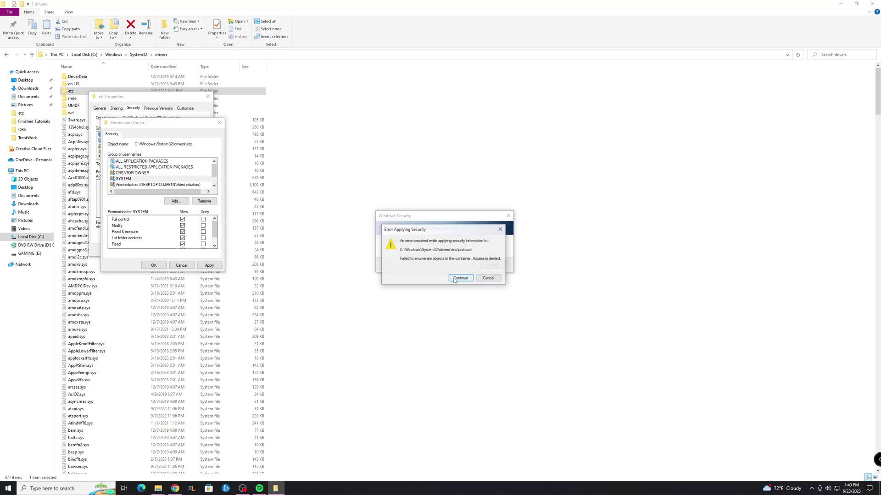
{"action": "left_click", "coordinate": [454, 279]}
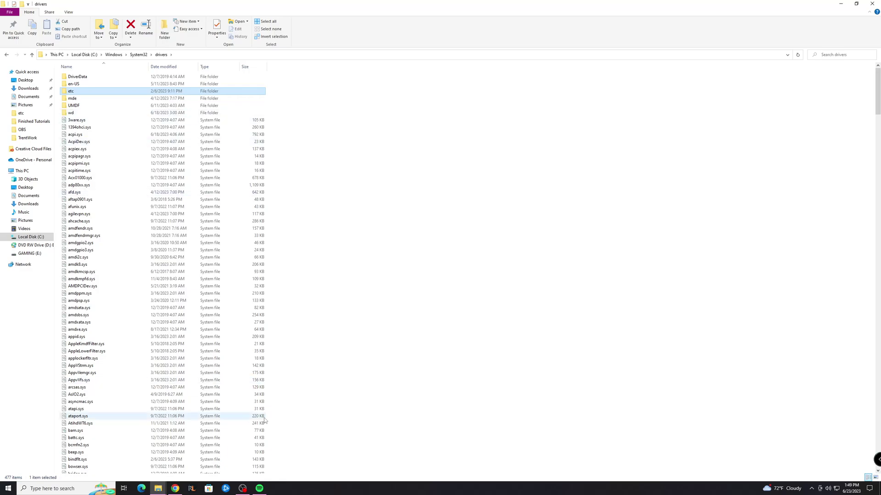
- Recheck the Administrators and Users permissions in etc Properties and confirm with OK
{"action": "right_click", "coordinate": [71, 91]}
{"action": "left_click", "coordinate": [104, 266]}
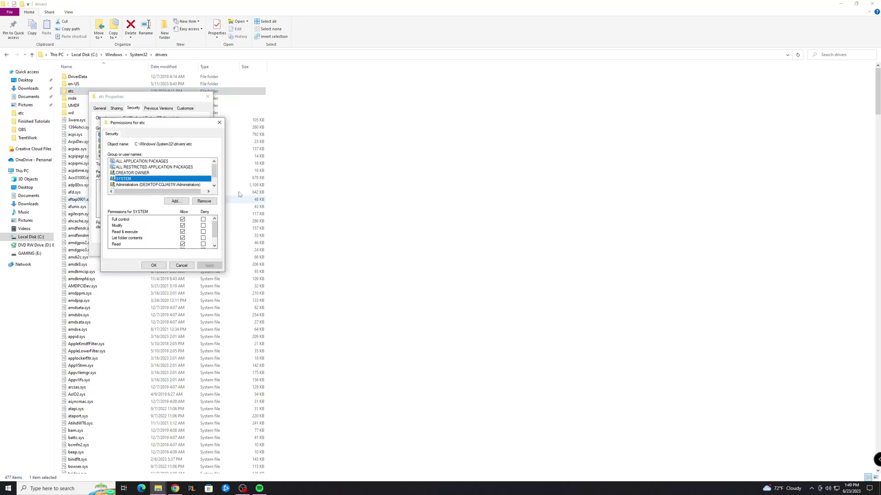
{"action": "left_click", "coordinate": [157, 184]}
{"action": "left_click", "coordinate": [214, 186]}
{"action": "left_click", "coordinate": [151, 185]}
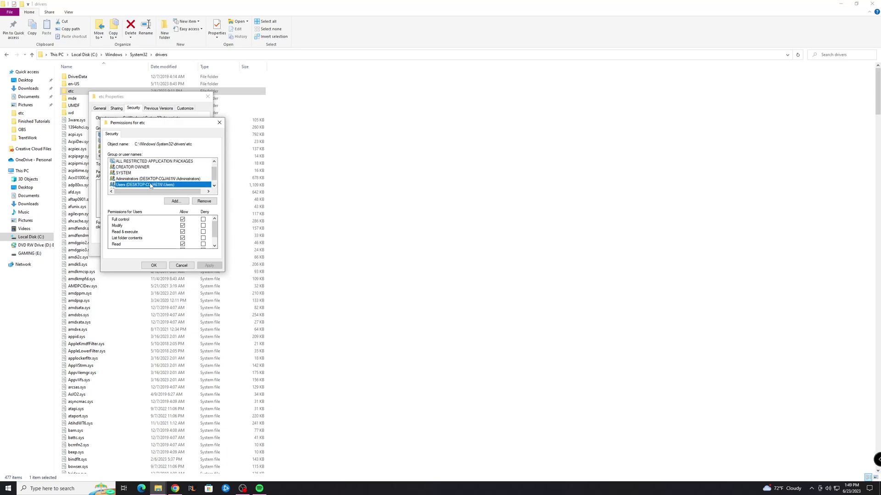
{"action": "left_click", "coordinate": [156, 265]}
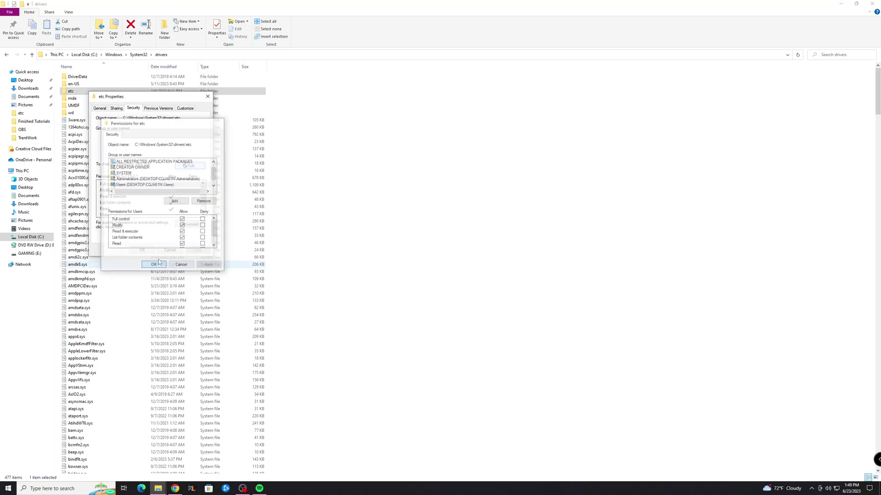
- Enter the etc folder and open the hosts file in Notepad
{"action": "left_click", "coordinate": [207, 96]}
{"action": "double_click", "coordinate": [89, 92]}
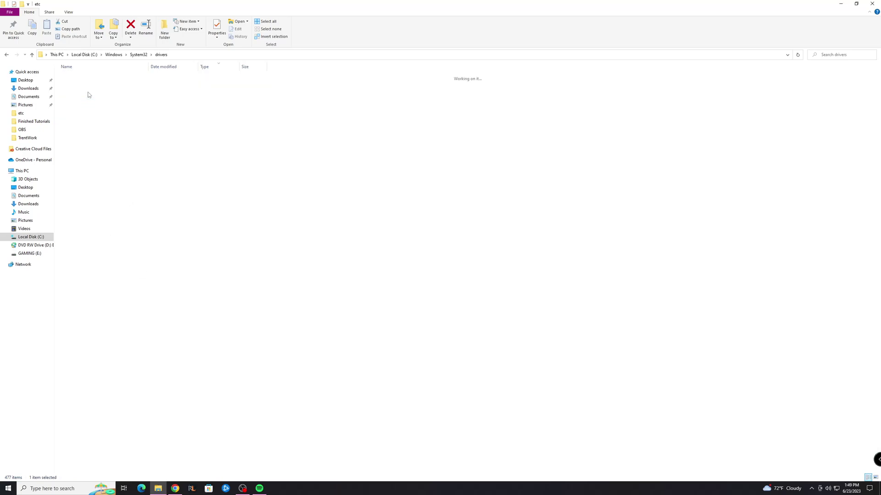
{"action": "right_click", "coordinate": [78, 108]}
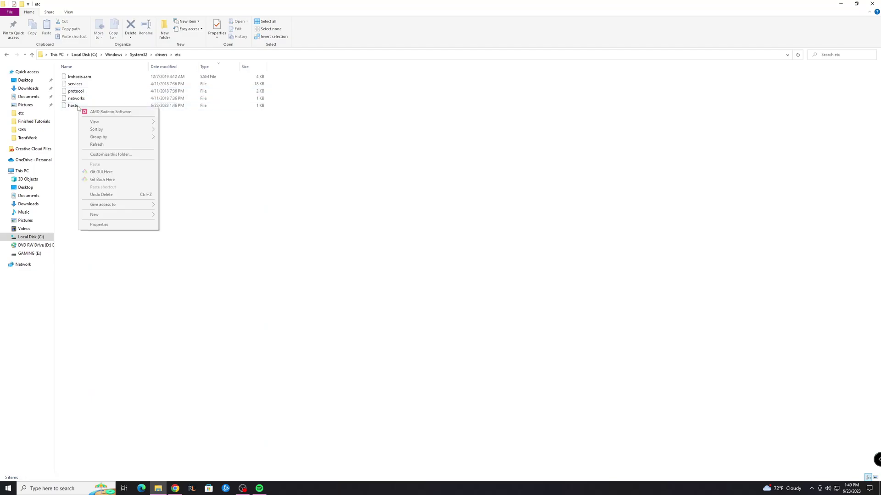
{"action": "right_click", "coordinate": [71, 105]}
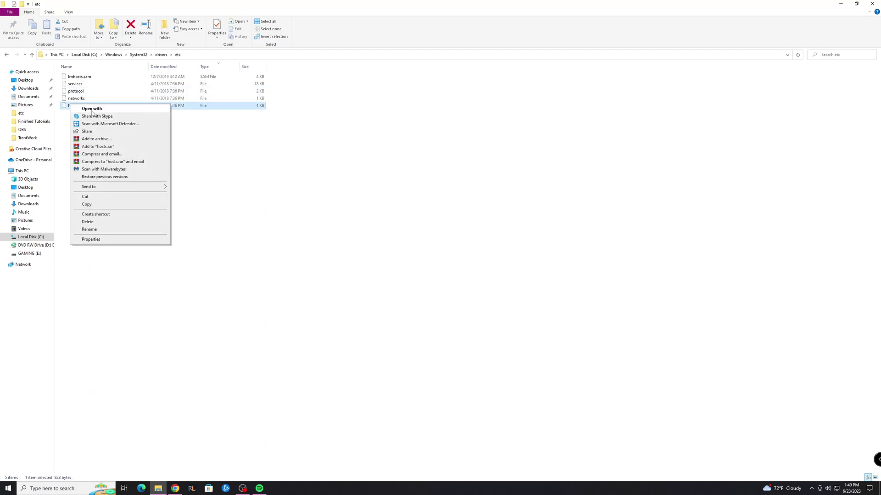
{"action": "left_click", "coordinate": [92, 110]}
{"action": "left_click", "coordinate": [417, 224]}
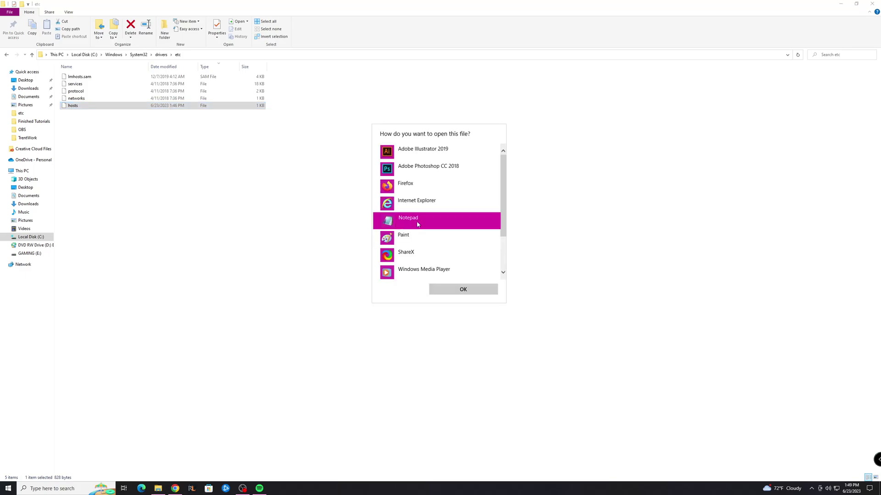
{"action": "left_click", "coordinate": [436, 290]}
- Delete the stray 'hhh' after the last localhost entry, save hosts and close Notepad
{"action": "left_click_drag", "start_coordinate": [335, 260], "coordinate": [324, 260]}
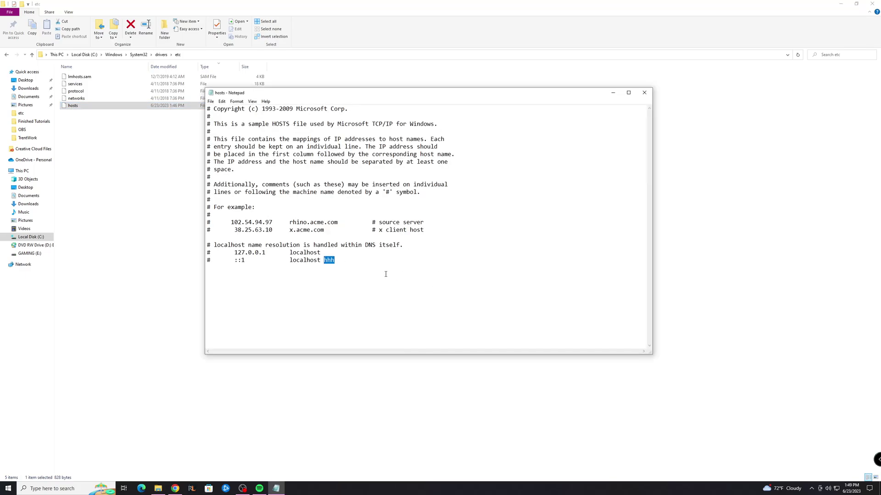
{"action": "key", "text": "BackSpace"}
{"action": "left_click", "coordinate": [211, 101]}
{"action": "left_click", "coordinate": [225, 132]}
{"action": "left_click", "coordinate": [644, 92]}
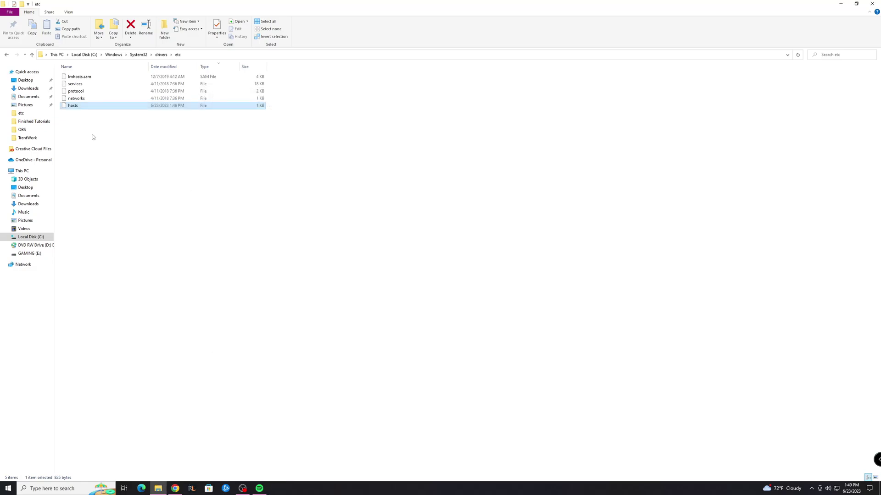
- Reopen hosts in Notepad, remove the trailing space after localhost, save, close, and show the desktop
{"action": "double_click", "coordinate": [75, 106]}
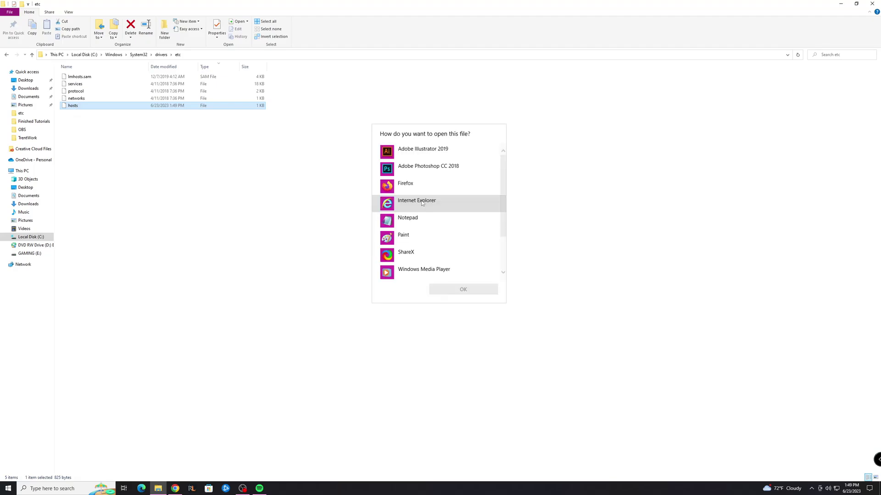
{"action": "left_click", "coordinate": [408, 219]}
{"action": "left_click", "coordinate": [463, 290]}
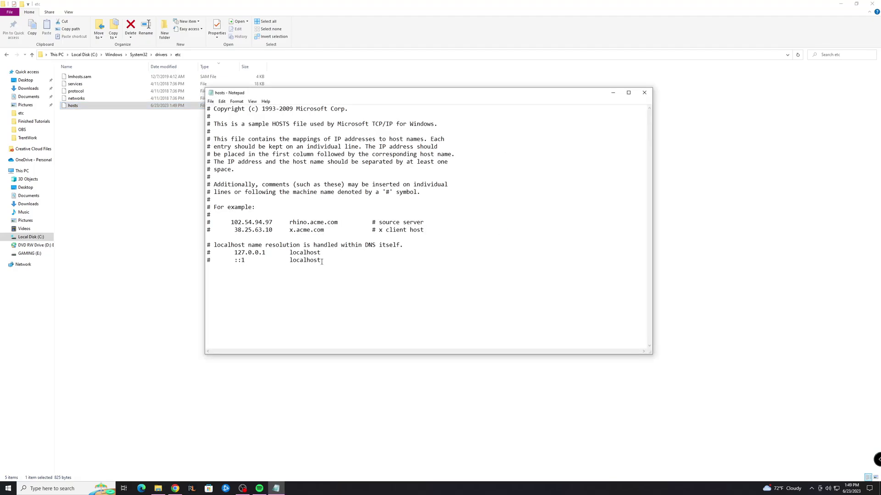
{"action": "key", "text": "BackSpace"}
{"action": "left_click", "coordinate": [212, 102]}
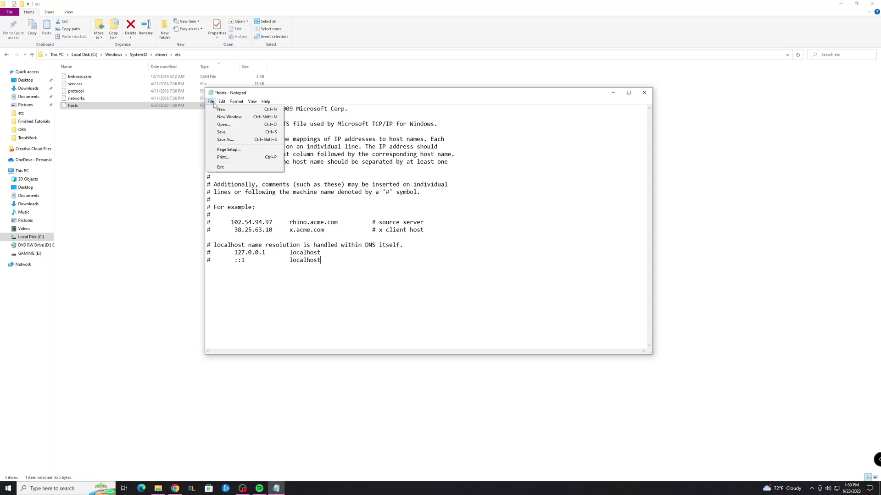
{"action": "left_click", "coordinate": [221, 132]}
{"action": "left_click", "coordinate": [644, 92]}
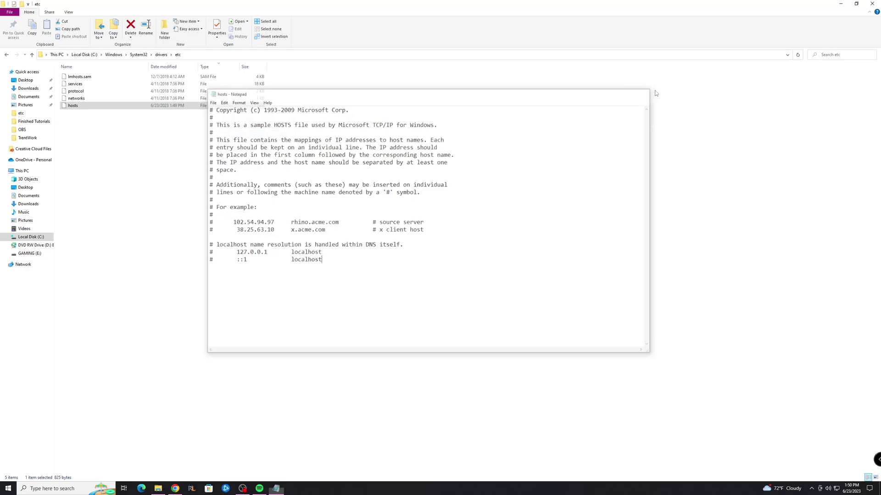
{"action": "key", "text": "super+d"}
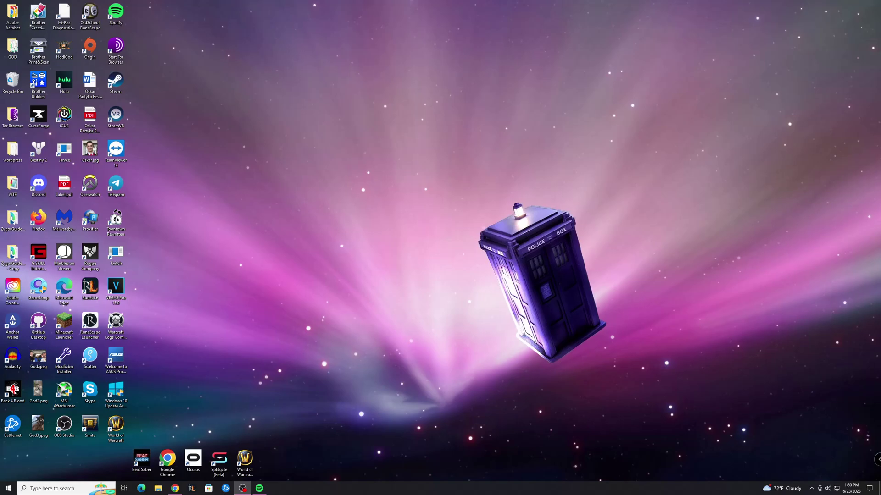